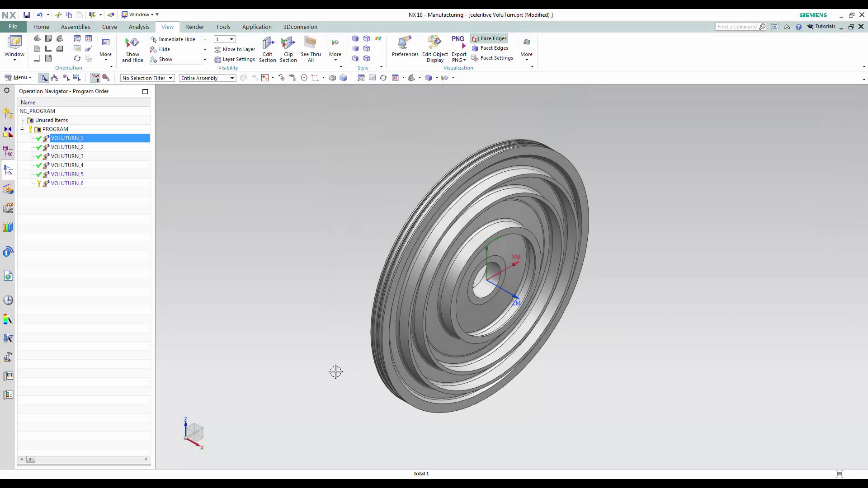
Edit the VOLUTURN_1 operation from its Operation Navigator shortcut menu
right_click(126, 141)
left_click(144, 146)
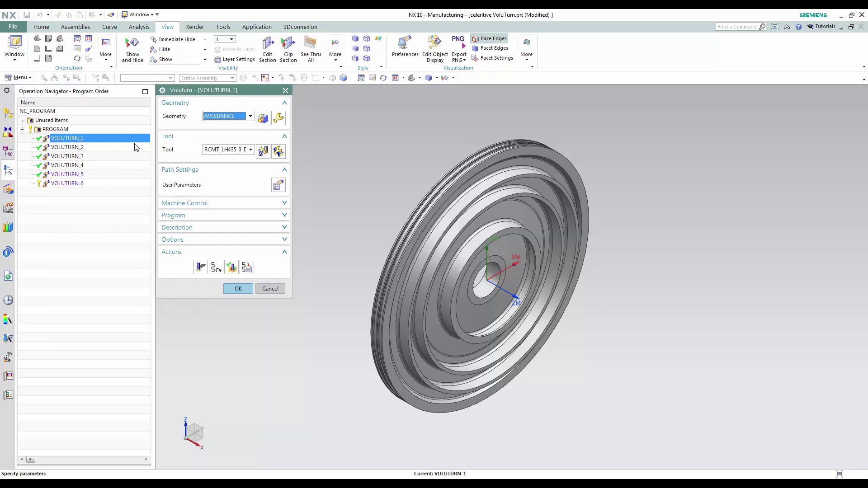
In User Parameters, keep Linear Zig and enable Flip Tool Around Holder and Reorient Tool Holder
left_click(278, 187)
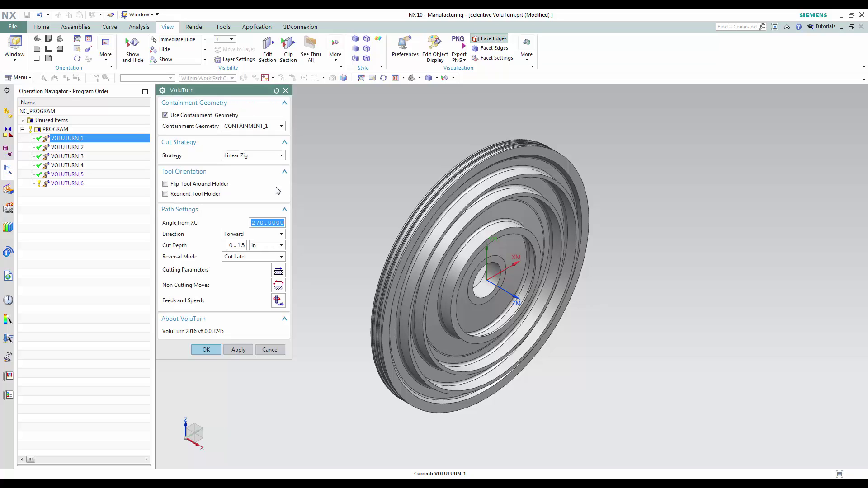
left_click(281, 155)
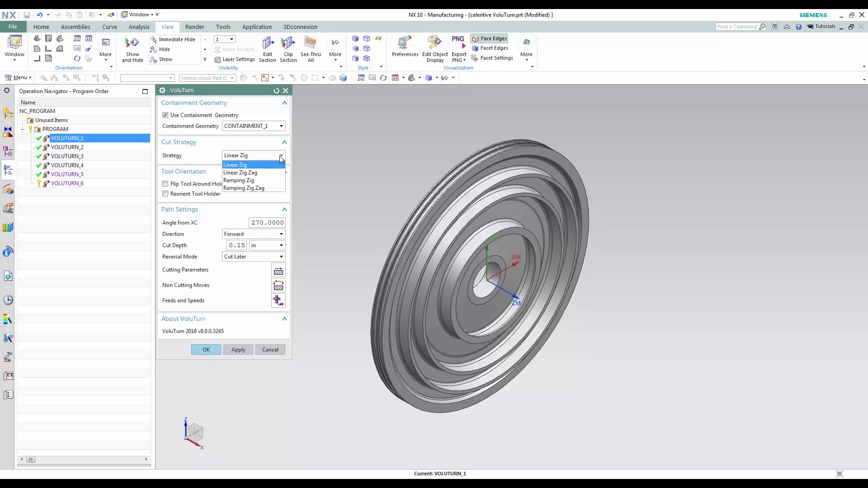
left_click(275, 198)
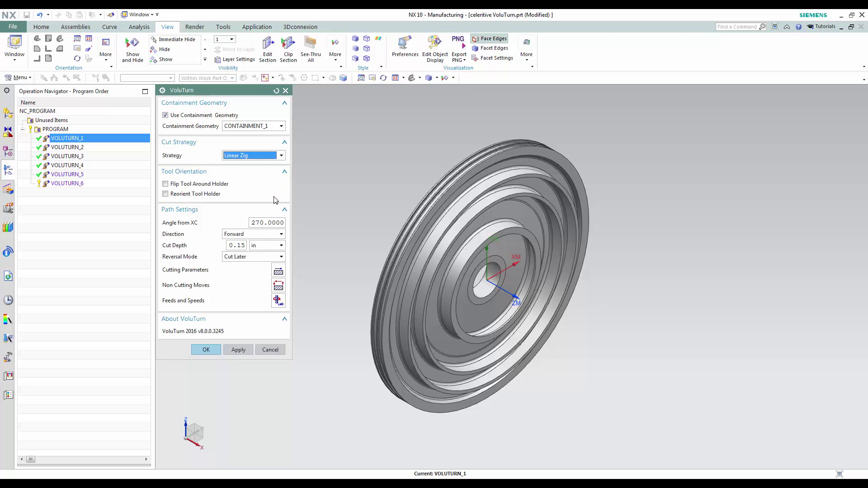
left_click(165, 184)
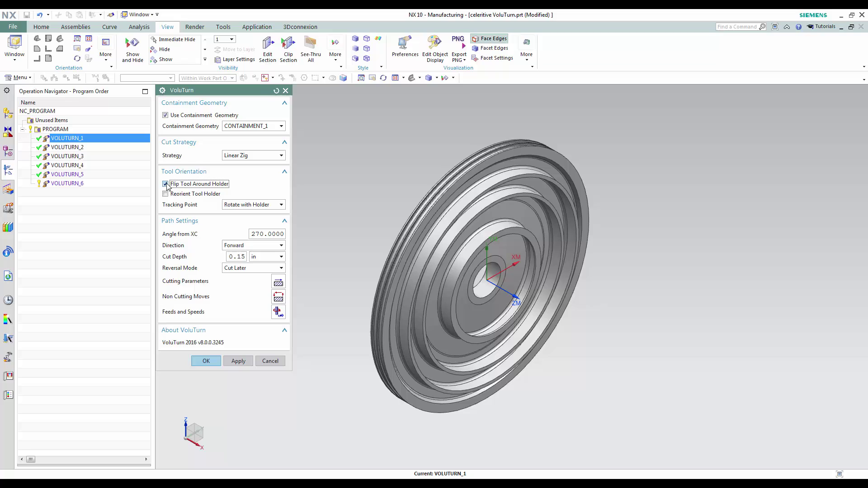
left_click(165, 194)
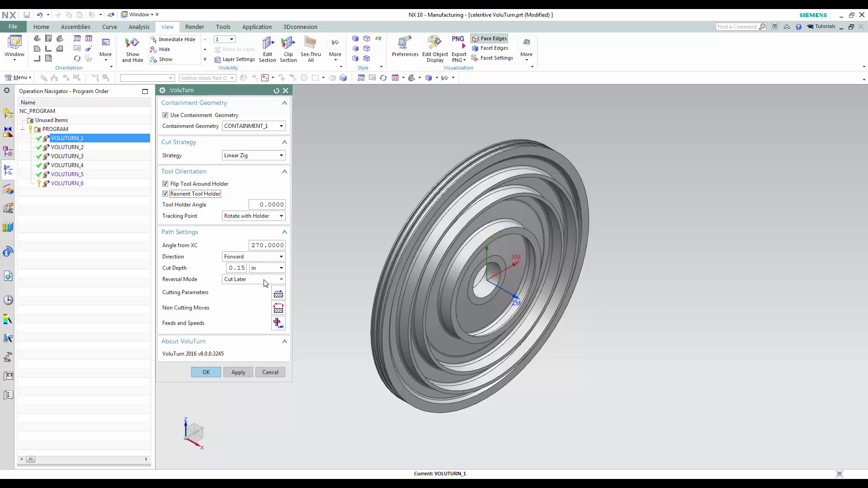
left_click(278, 296)
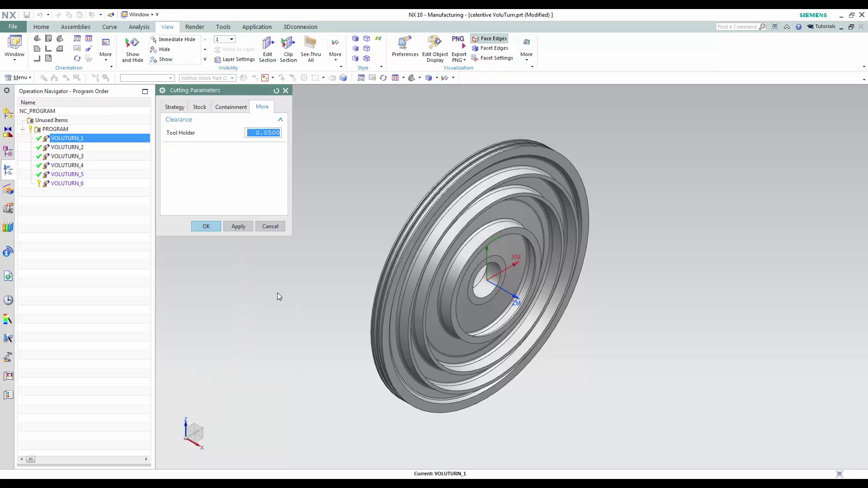
left_click(174, 107)
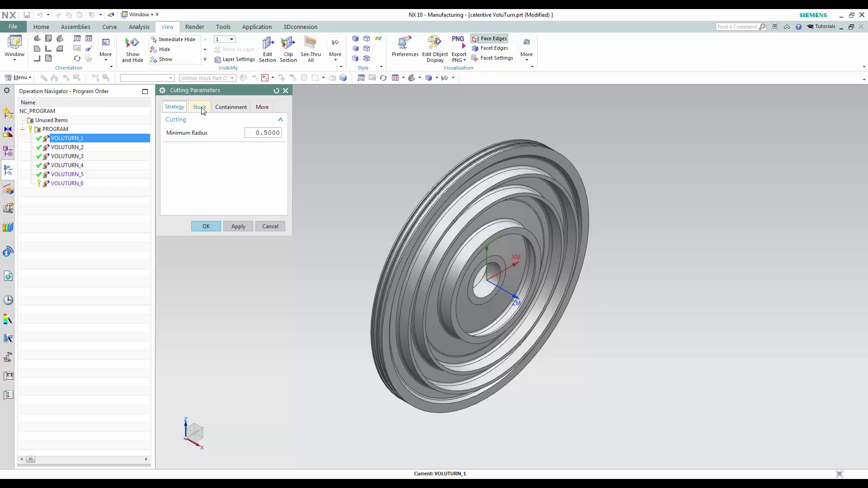
left_click(201, 111)
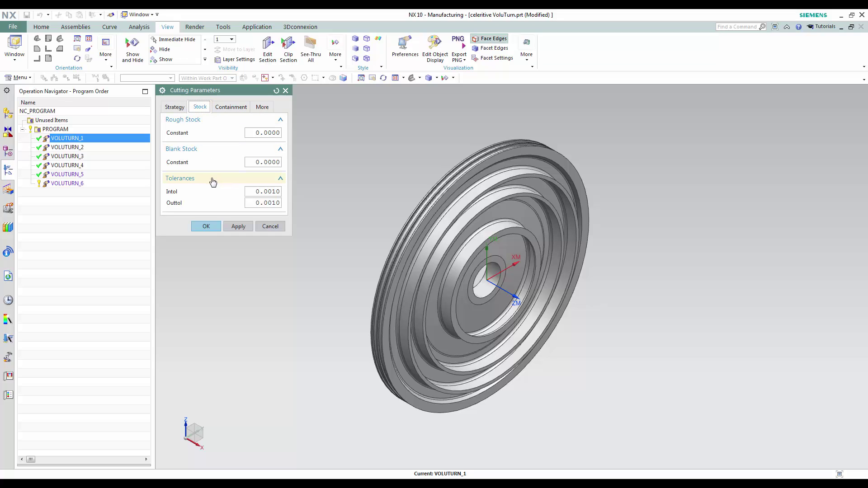
left_click(230, 107)
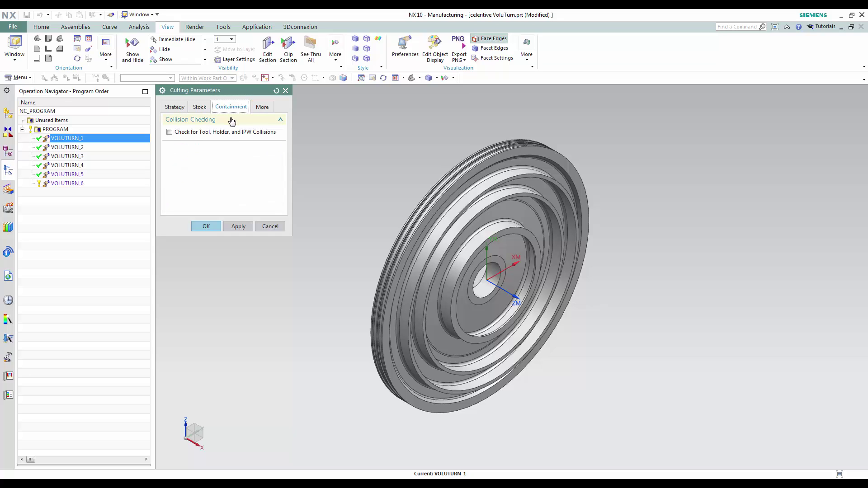
left_click(262, 107)
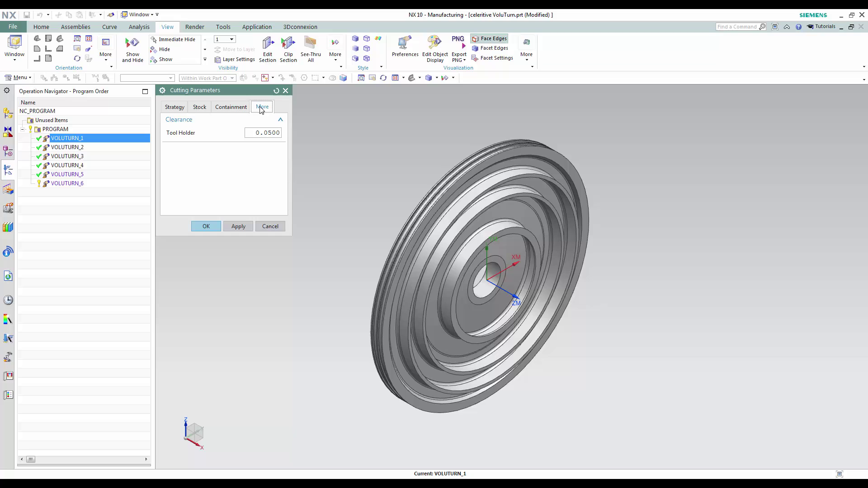
left_click(270, 226)
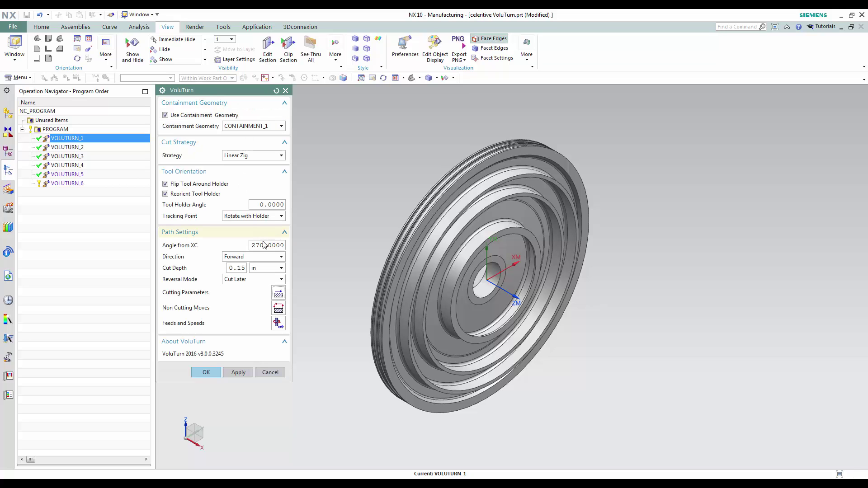
In Non Cutting Moves, try a Points departure path, then revert it to None
left_click(277, 309)
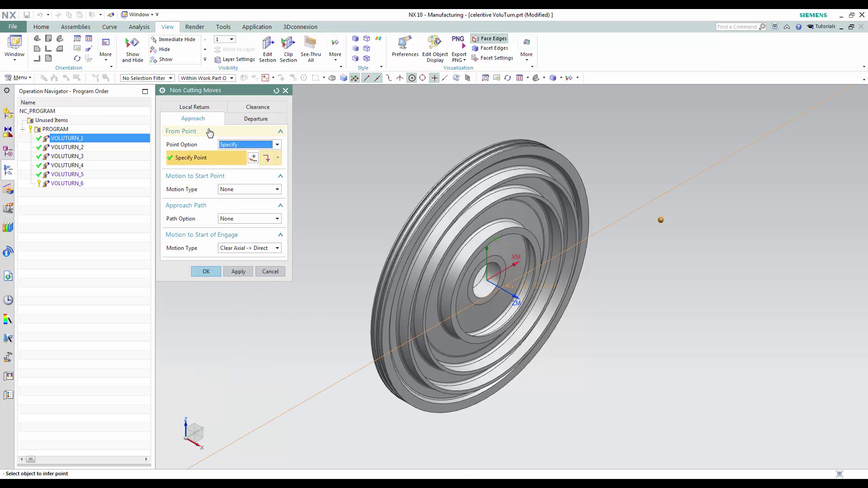
left_click(255, 119)
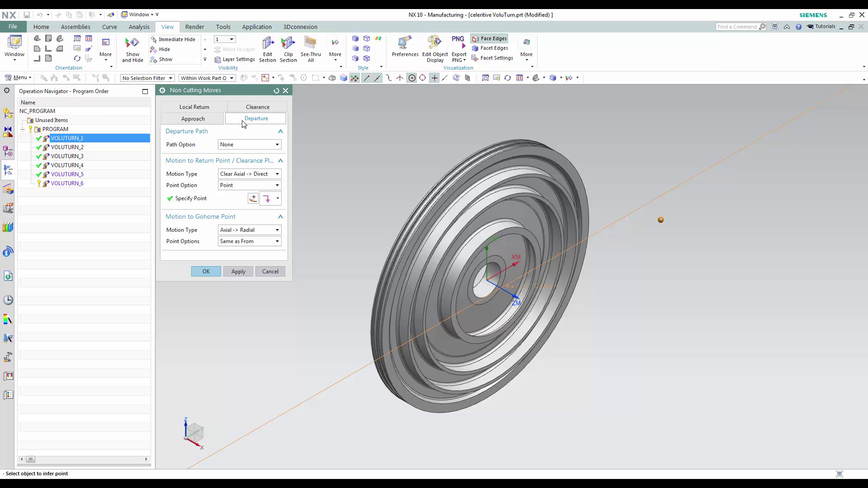
left_click(276, 145)
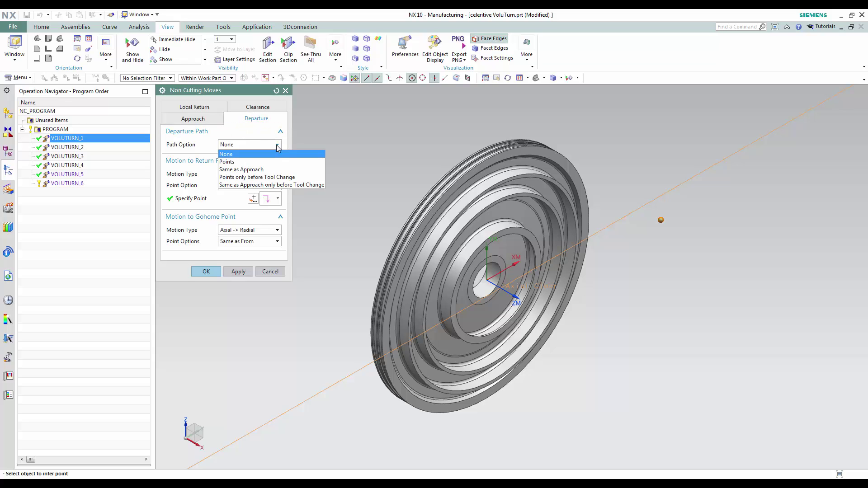
left_click(273, 162)
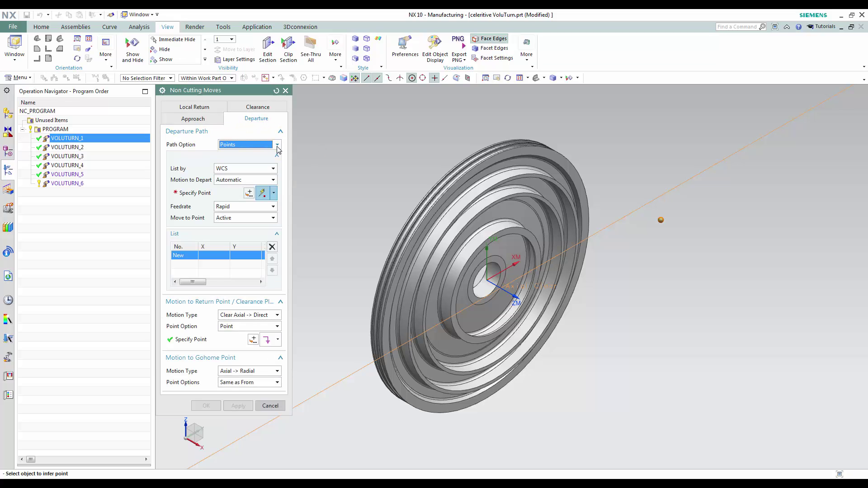
left_click(277, 145)
left_click(275, 155)
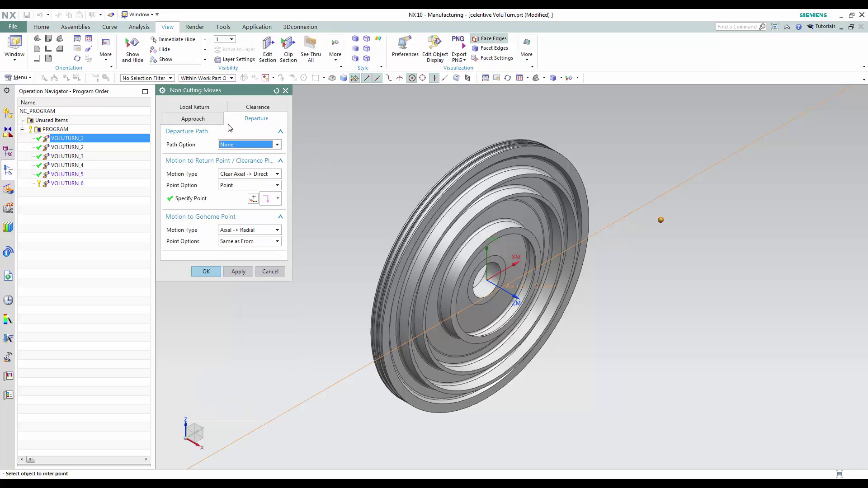
Try Distance for Local Return, revert it to None, review Clearance, and cancel
left_click(194, 107)
left_click(243, 145)
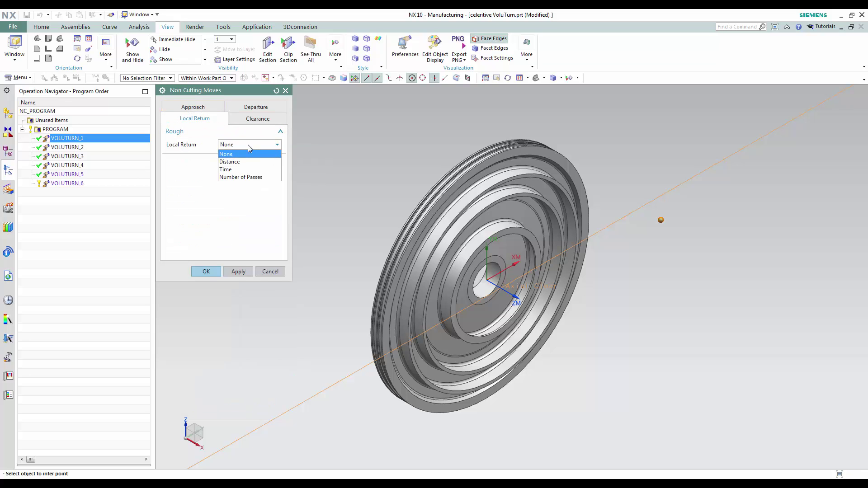
left_click(248, 165)
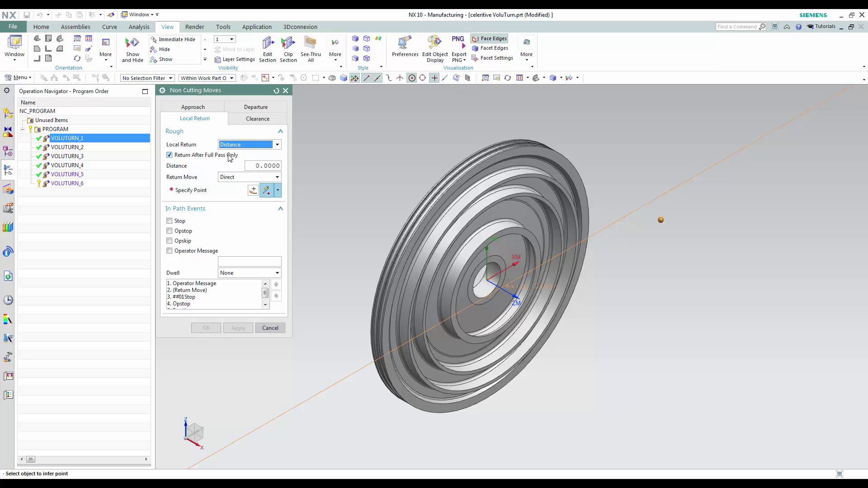
left_click(248, 144)
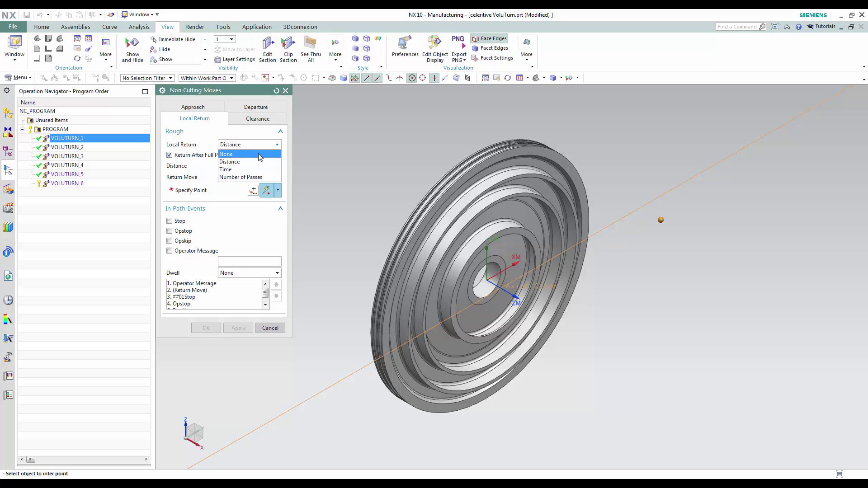
left_click(258, 120)
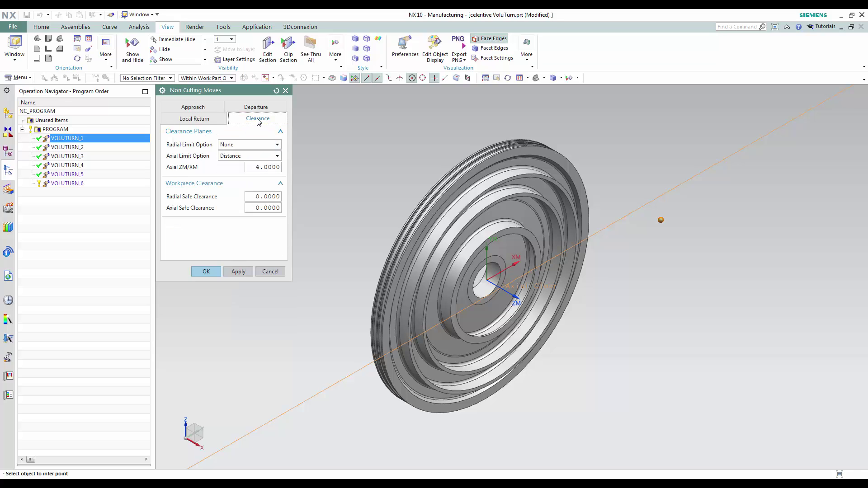
left_click(269, 271)
Confirm the operation settings, then enable Preset RPM and close Feeds and Speeds
middle_click(280, 323)
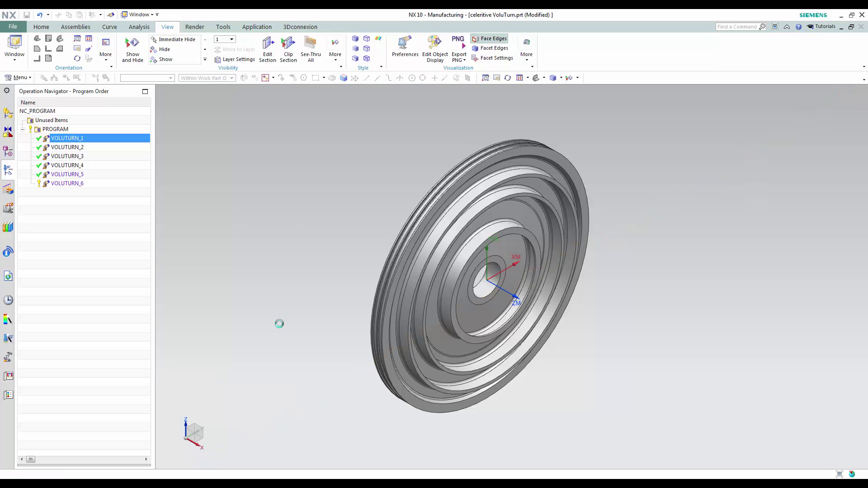
left_click(165, 149)
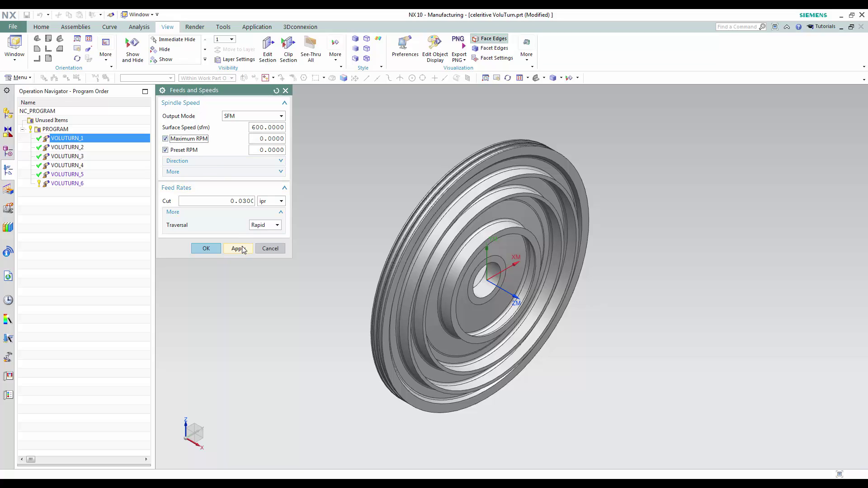
left_click(271, 248)
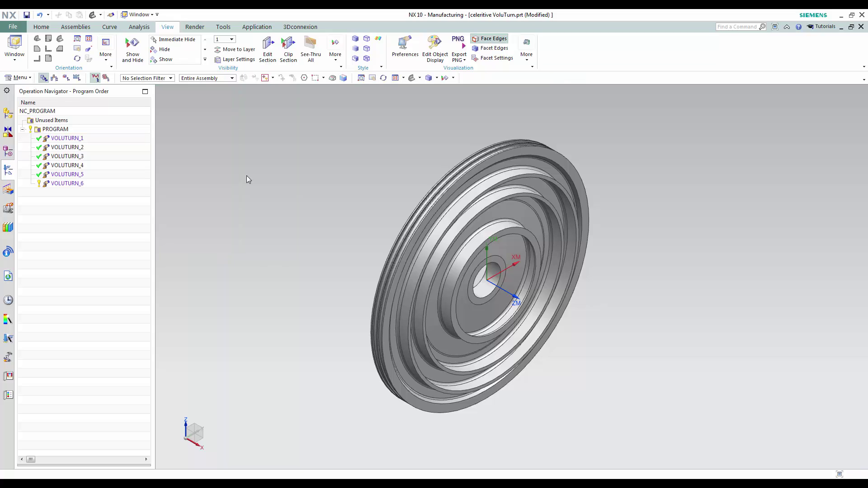
Clip the disk into a section, view it edge-on, and zoom on the upper profile
left_click(288, 54)
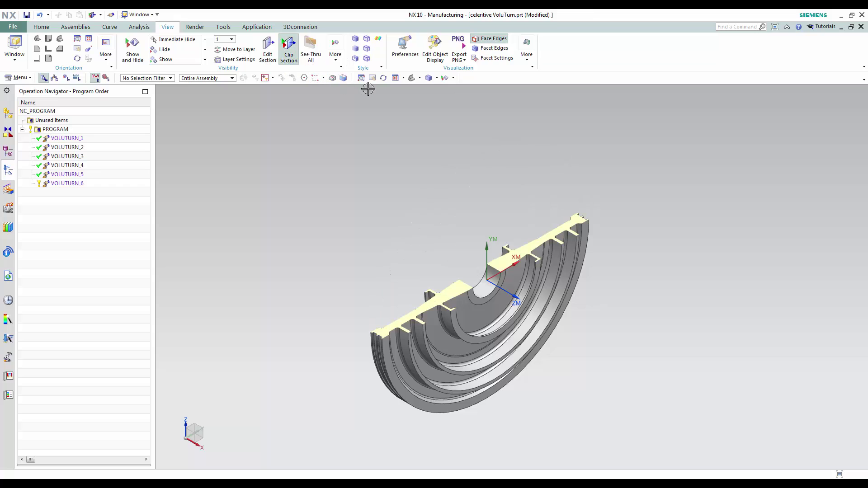
left_click(415, 77)
left_click(429, 92)
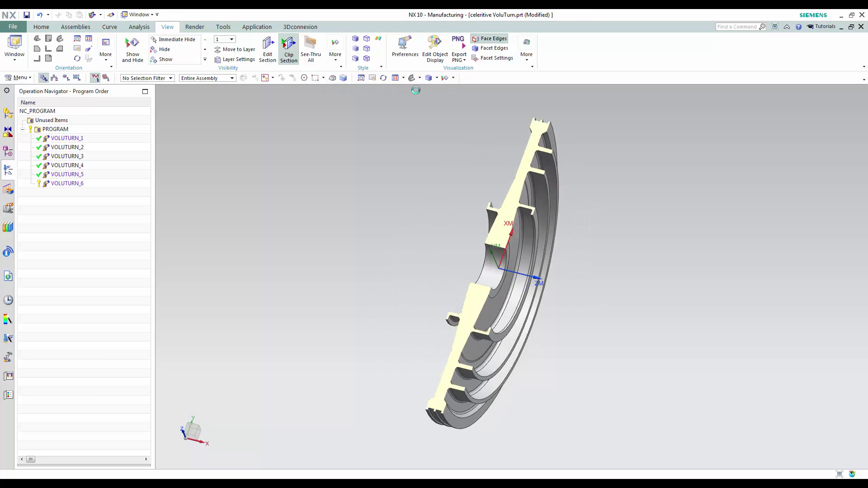
left_click(361, 78)
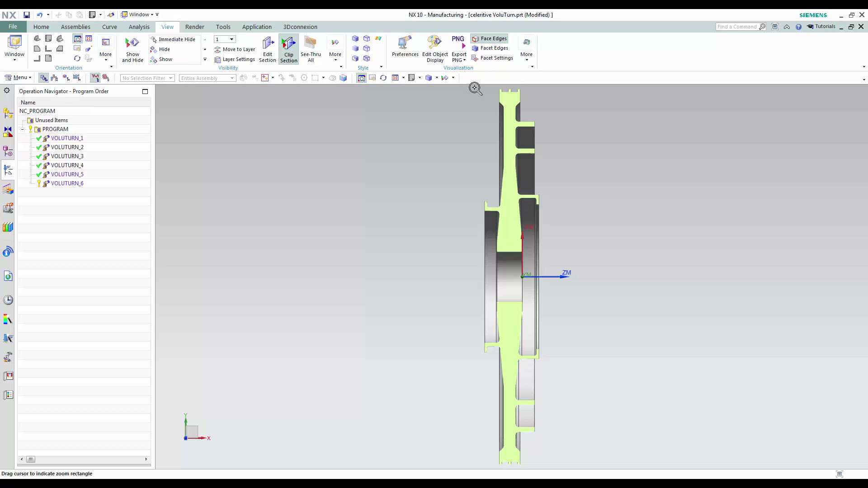
left_click_drag(474, 87, 564, 256)
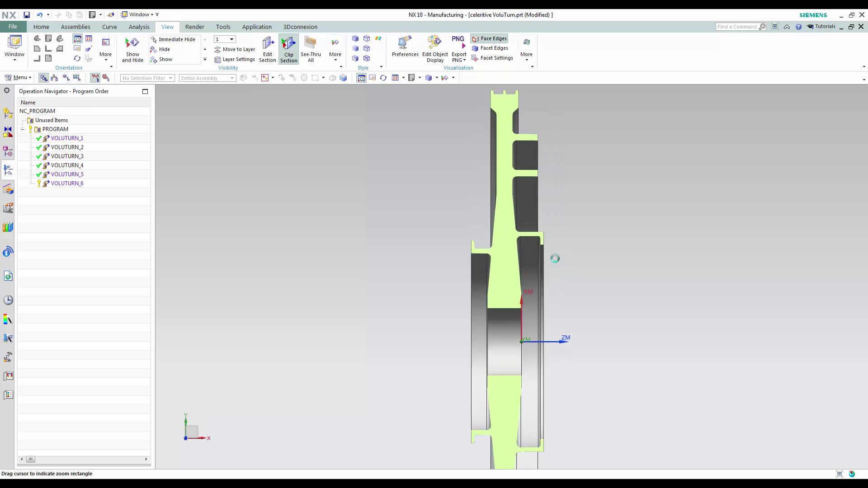
Display all six VOLUTURN toolpaths, then only VOLUTURN_2's, zoomed onto its pocket
left_click(68, 138)
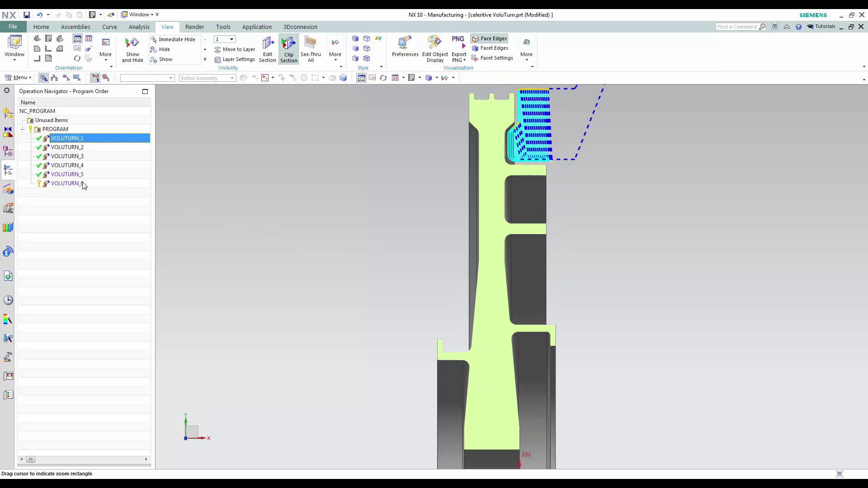
left_click(68, 184, "shift")
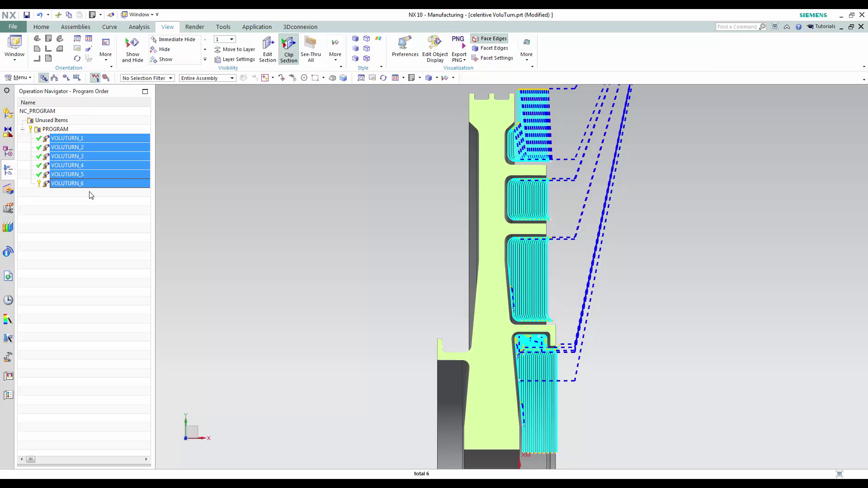
left_click(98, 148)
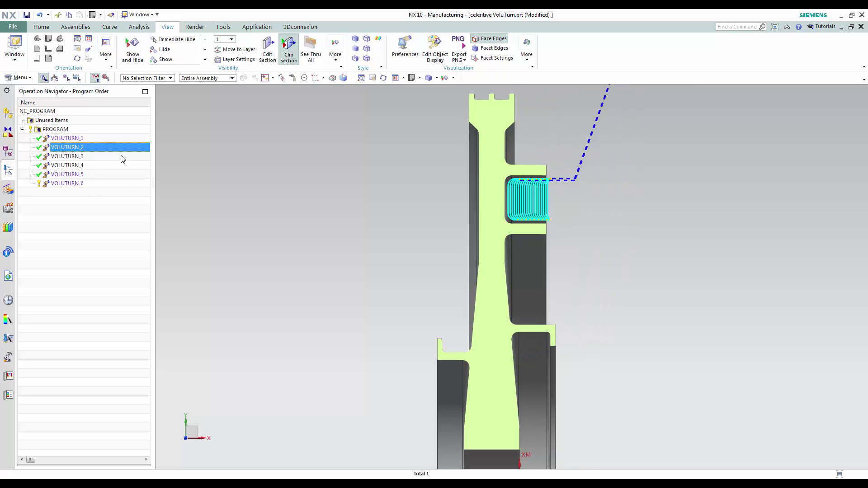
key("F6")
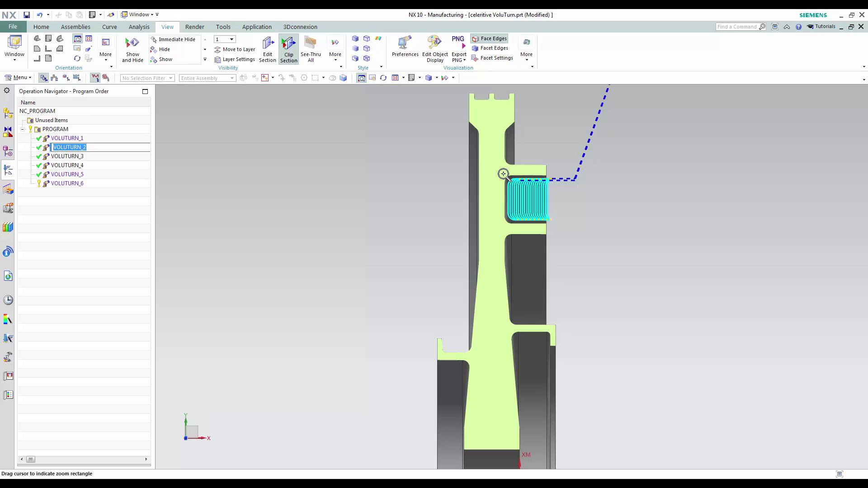
left_click_drag(500, 165, 555, 231)
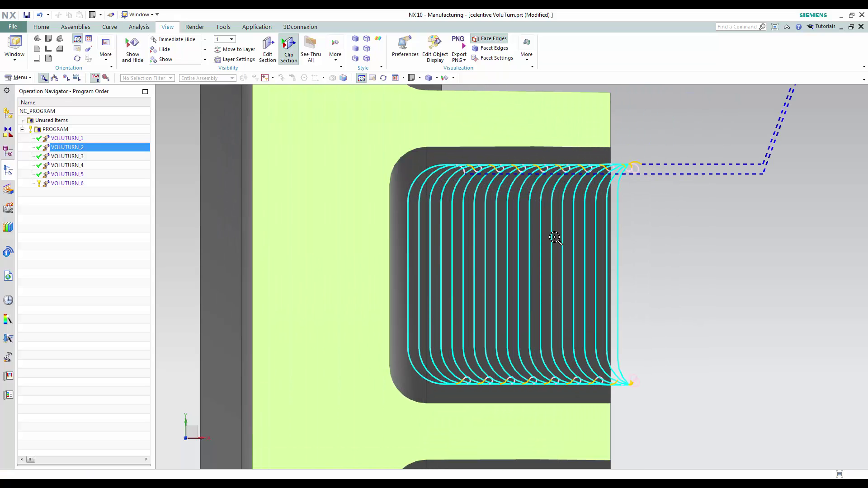
Edit VOLUTURN_2 and set its User Parameters strategy to Ramping Zig Zag
left_click(360, 78)
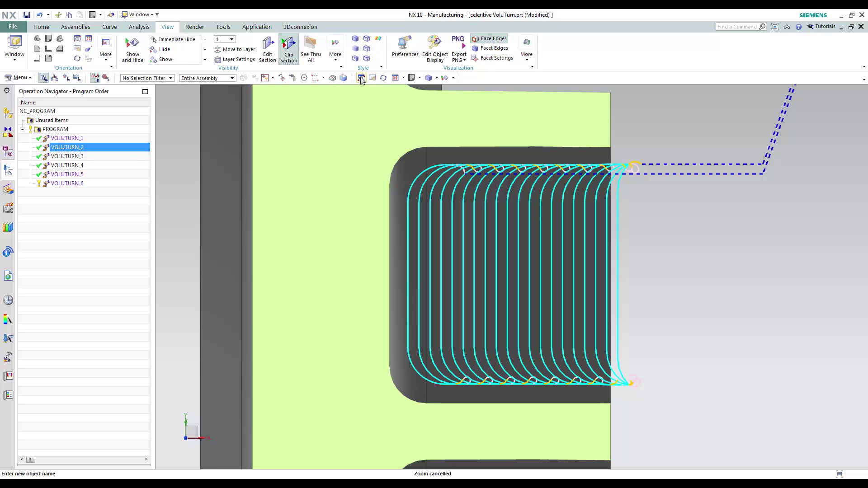
right_click(117, 148)
left_click(135, 155)
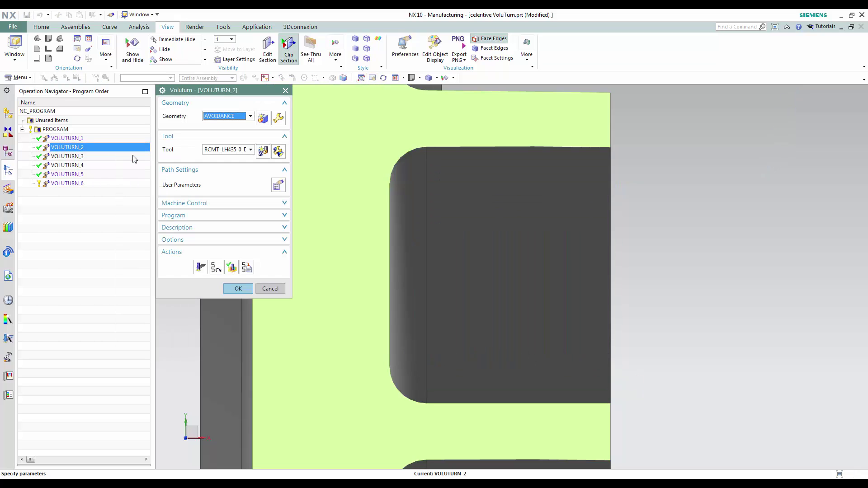
left_click(279, 196)
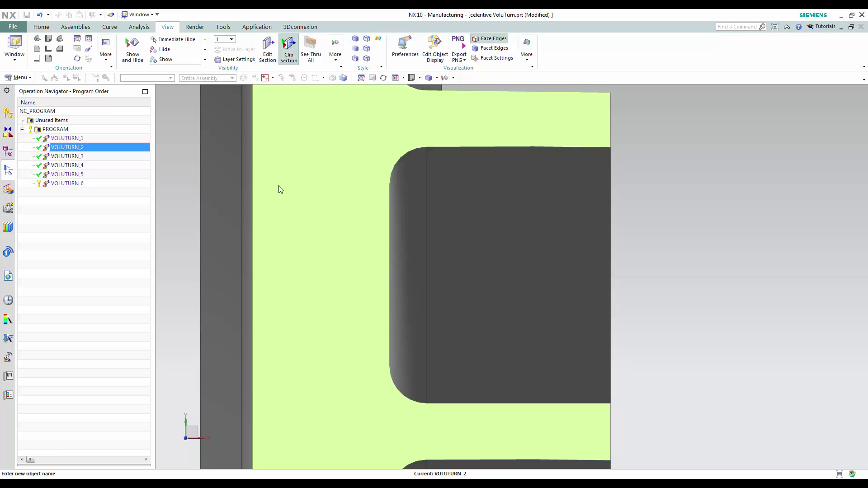
left_click(281, 155)
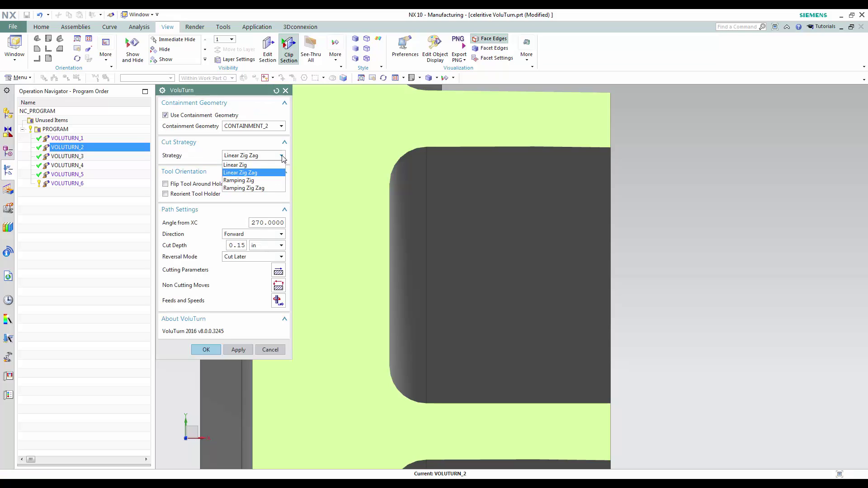
left_click(251, 190)
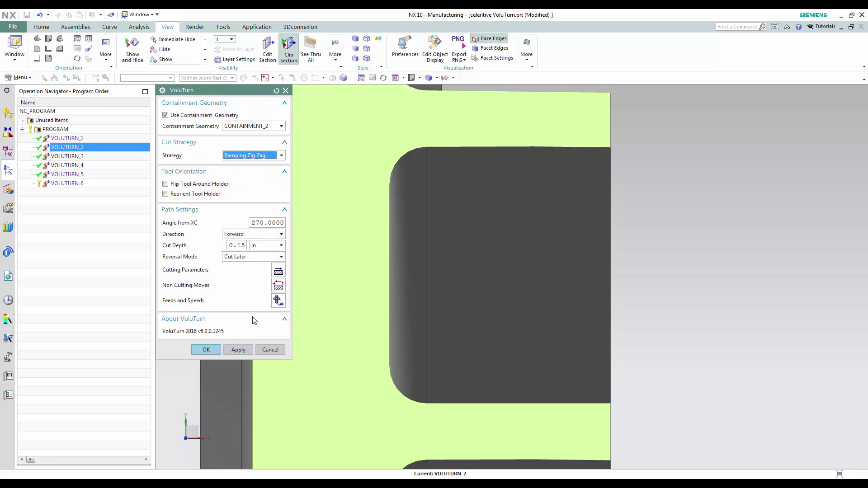
left_click(207, 350)
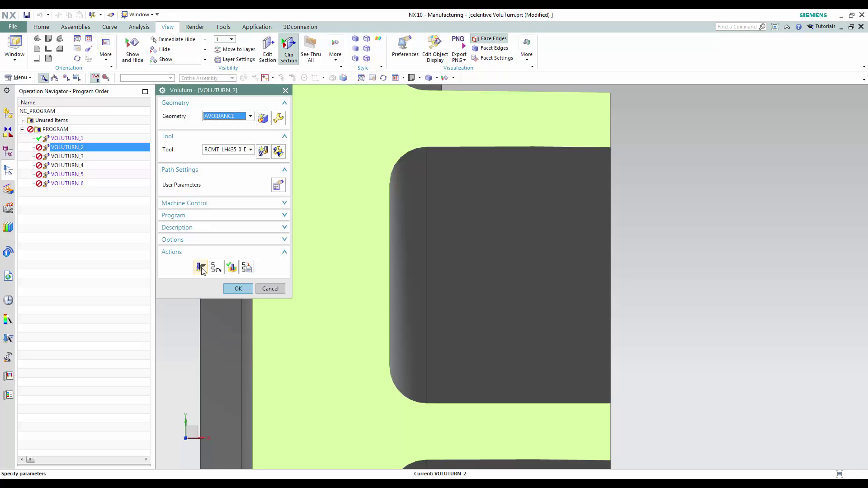
Generate VOLUTURN_2's ramping toolpath, accept the operation, and fit the whole section in view
left_click(202, 268)
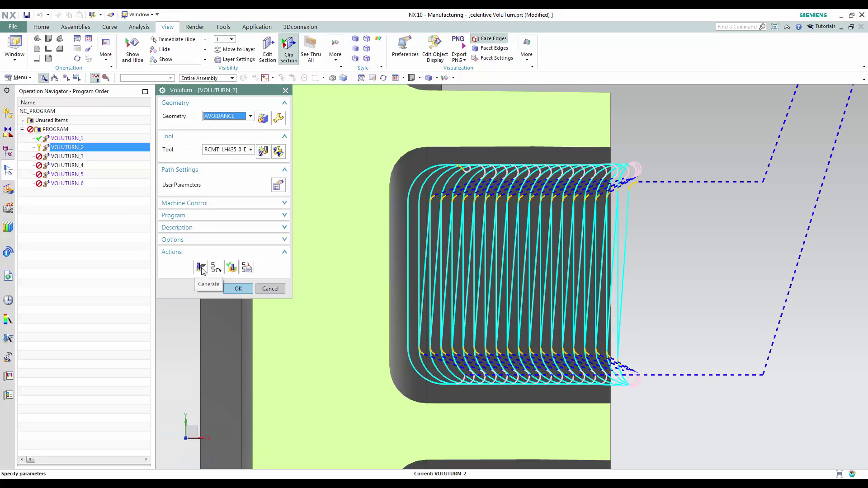
left_click(237, 289)
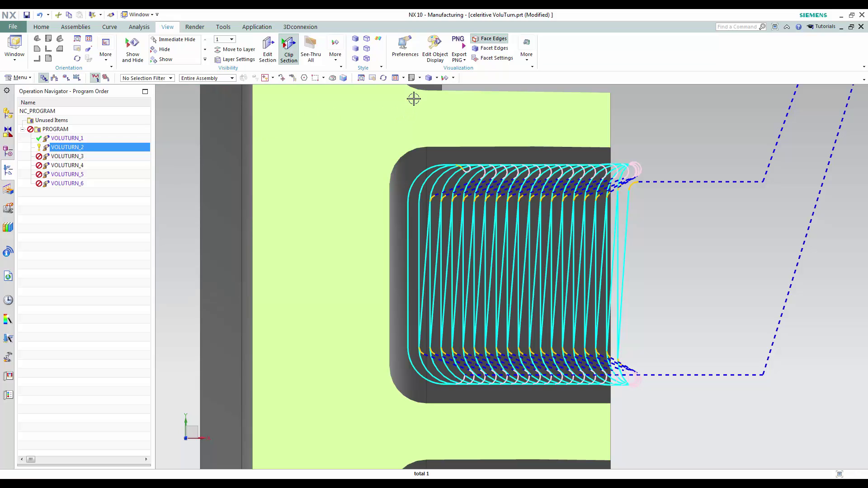
left_click(413, 78)
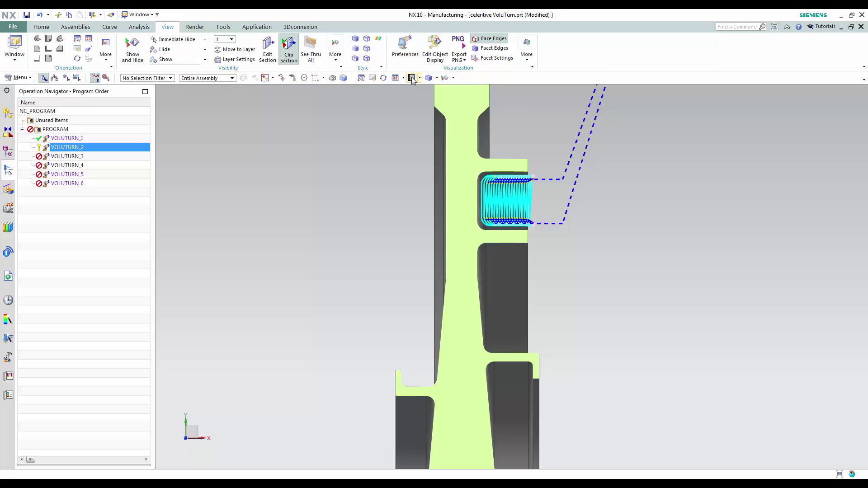
Show VOLUTURN_3's toolpath and zoom closely onto its pocket, then exit zoom mode
left_click(66, 156)
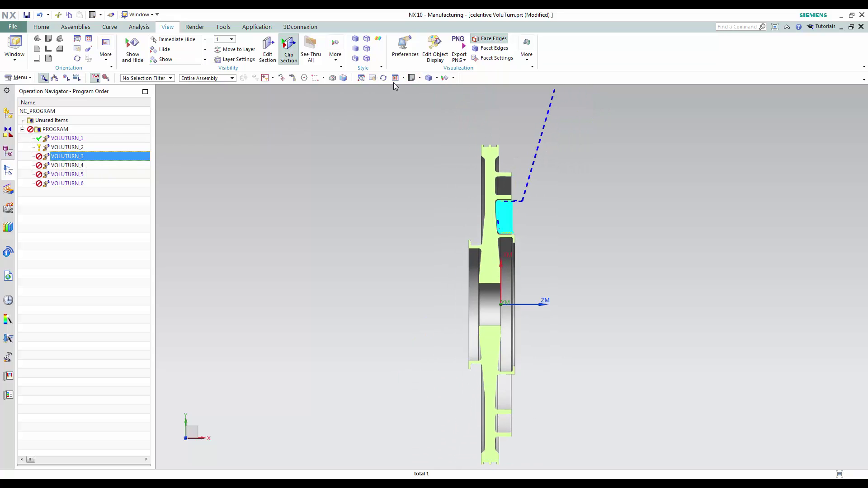
left_click(362, 79)
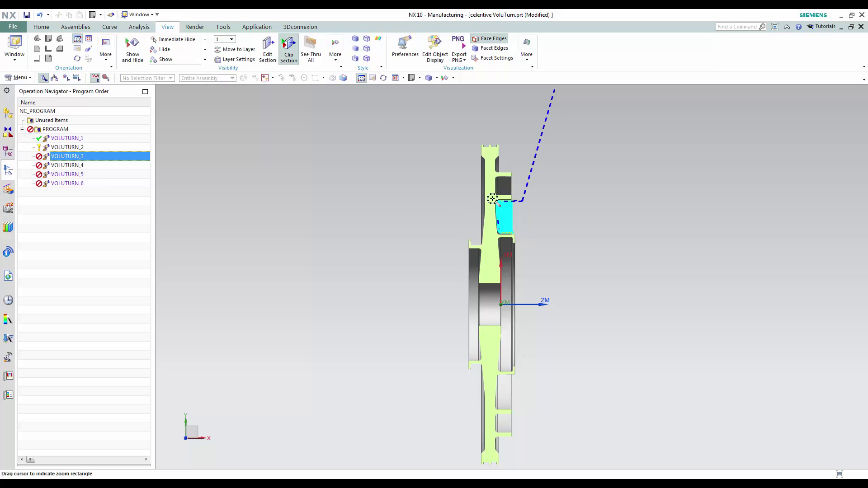
mouse_move(493, 199)
left_mouse_down()
mouse_move(517, 254)
mouse_move(530, 256)
left_mouse_up()
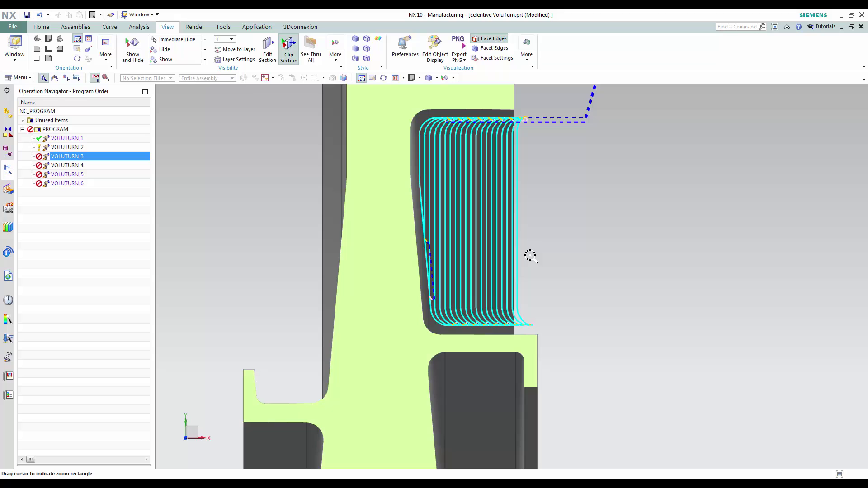
key("Escape")
left_click(41, 27)
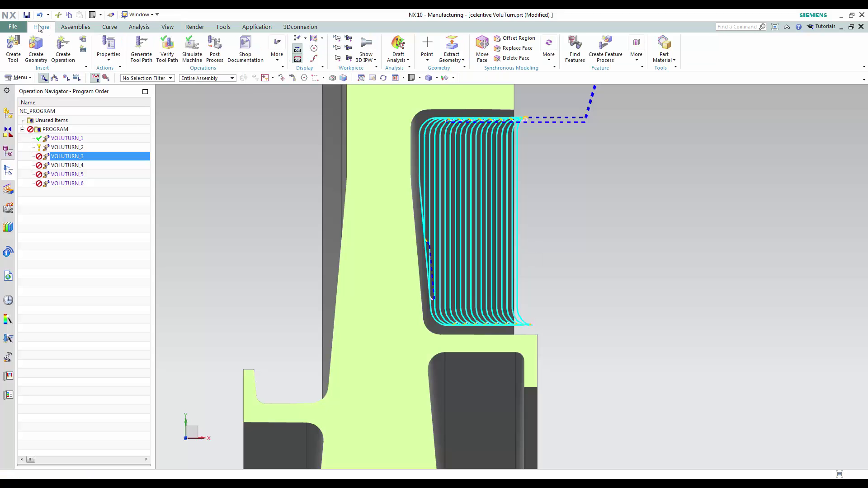
Replay VOLUTURN_3 showing the full tool Assembly at animation speed 3, then stop
left_click(167, 54)
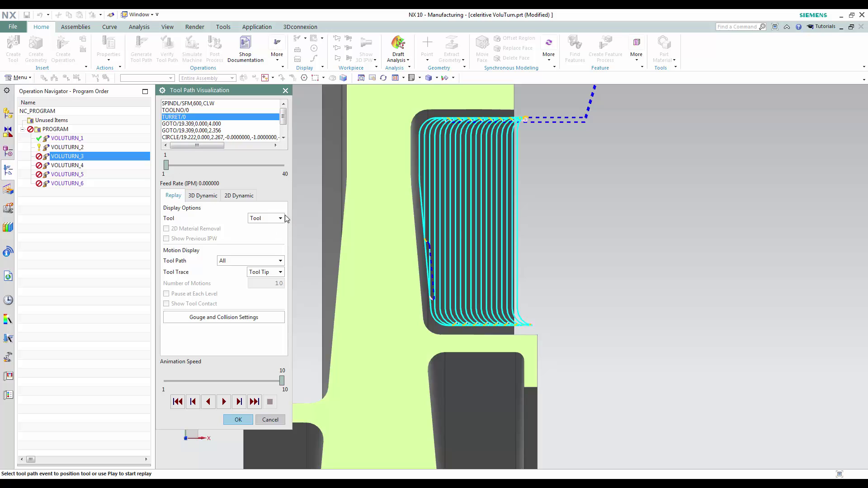
left_click(280, 218)
left_click(261, 260)
left_click(440, 274)
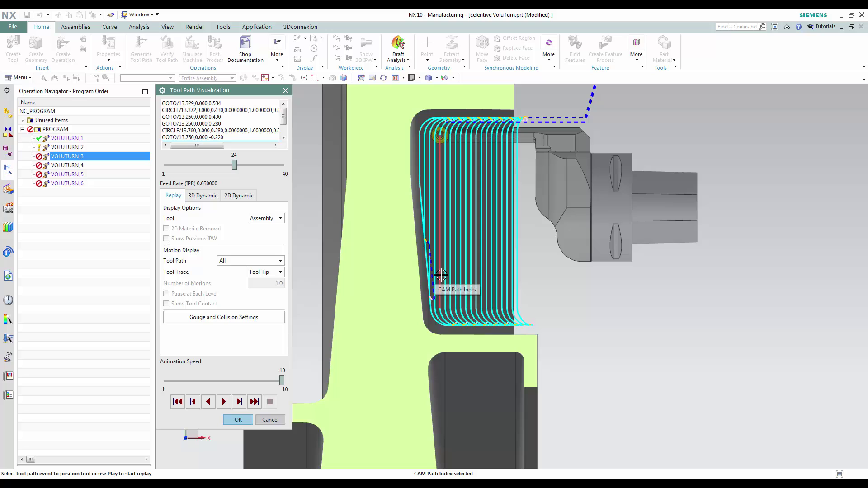
left_click_drag(282, 381, 194, 384)
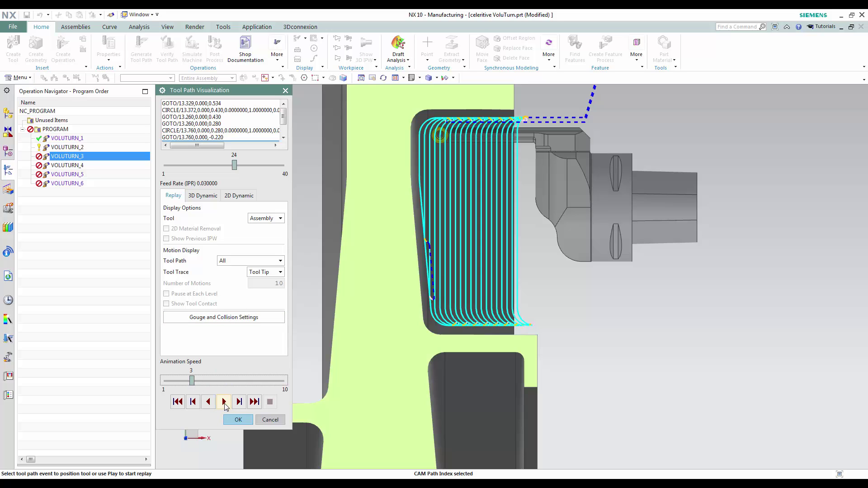
left_click(224, 402)
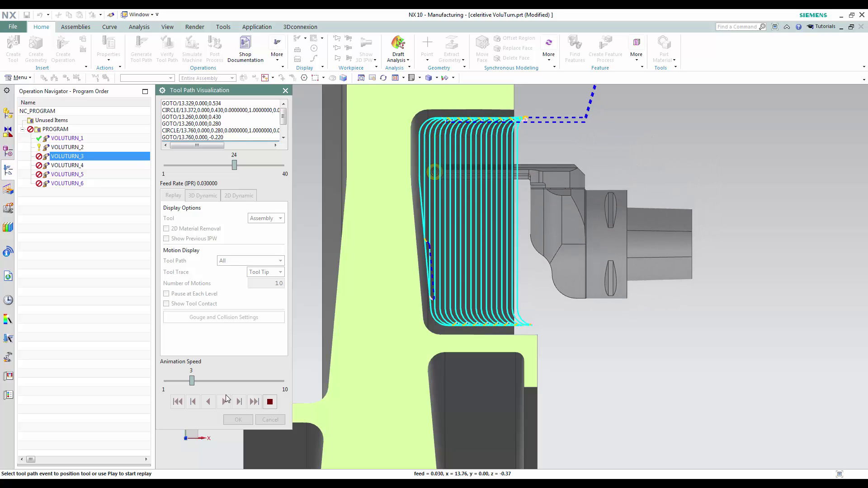
left_click(270, 402)
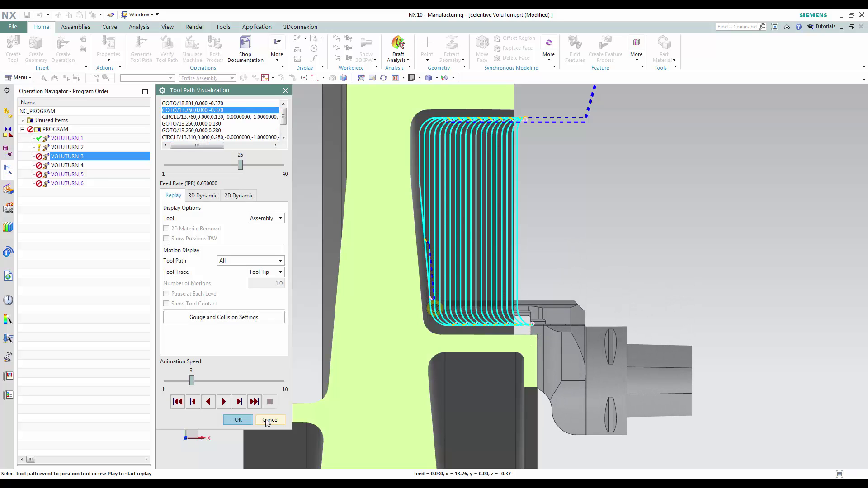
Close the replay and enable Check for Tool, Holder, and IPW Collisions in VOLUTURN_3's containment settings
left_click(270, 420)
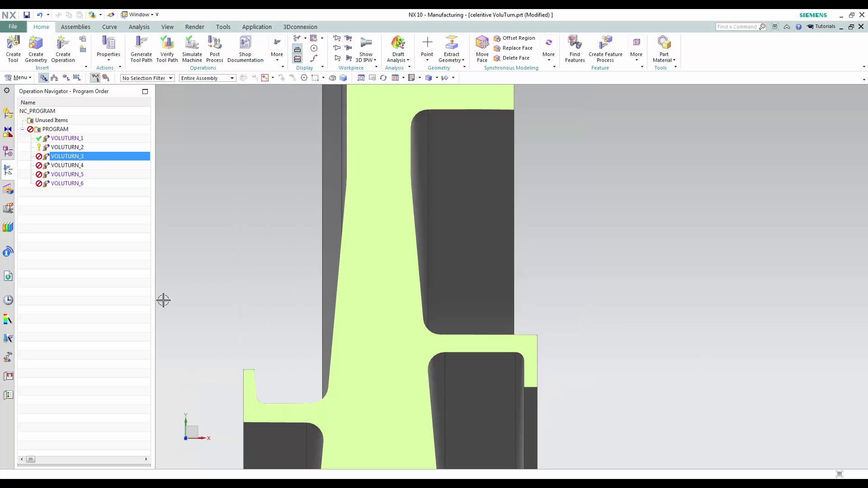
right_click(92, 162)
left_click(105, 167)
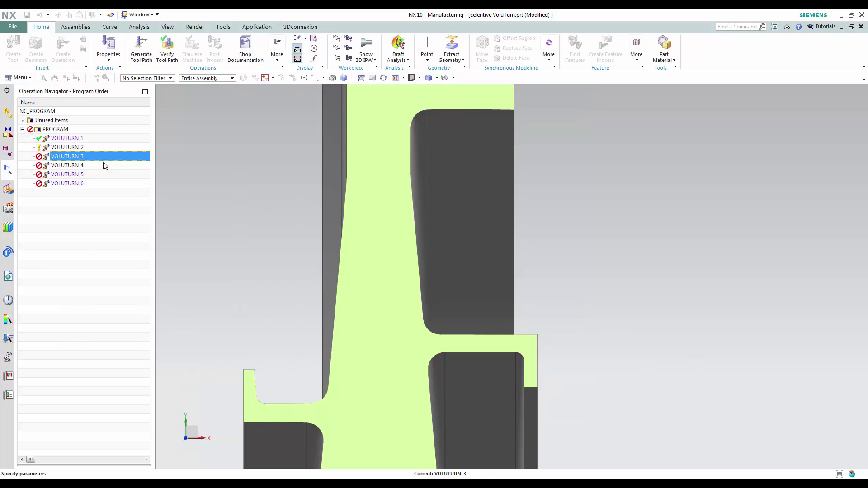
left_click(277, 186)
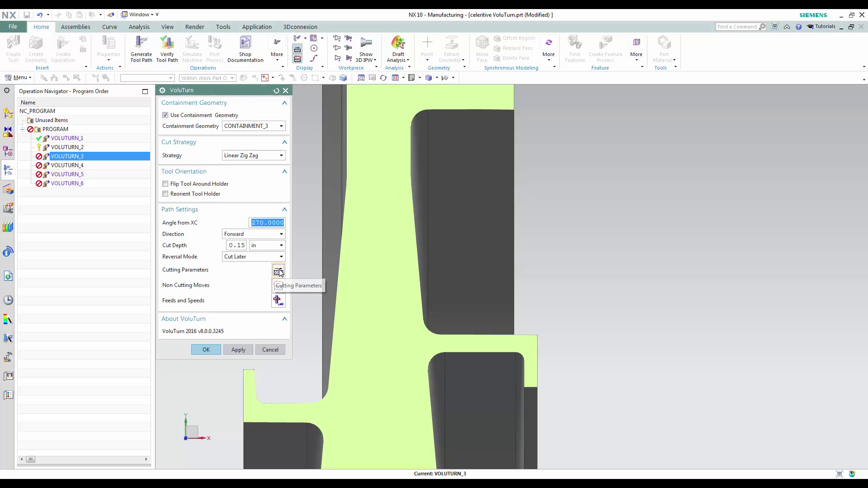
left_click(278, 272)
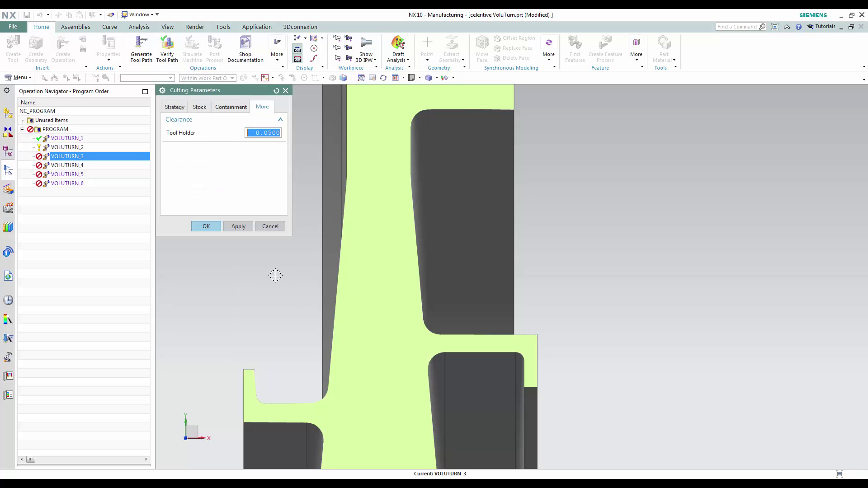
left_click(230, 106)
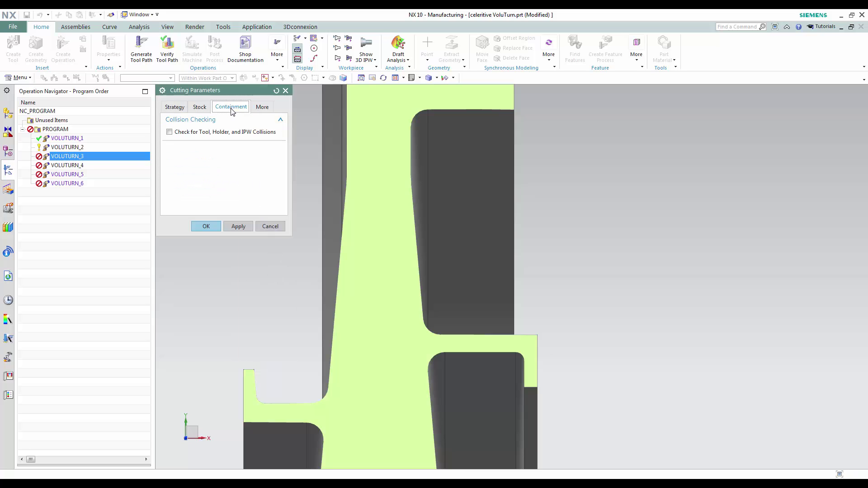
left_click(169, 132)
left_click(262, 106)
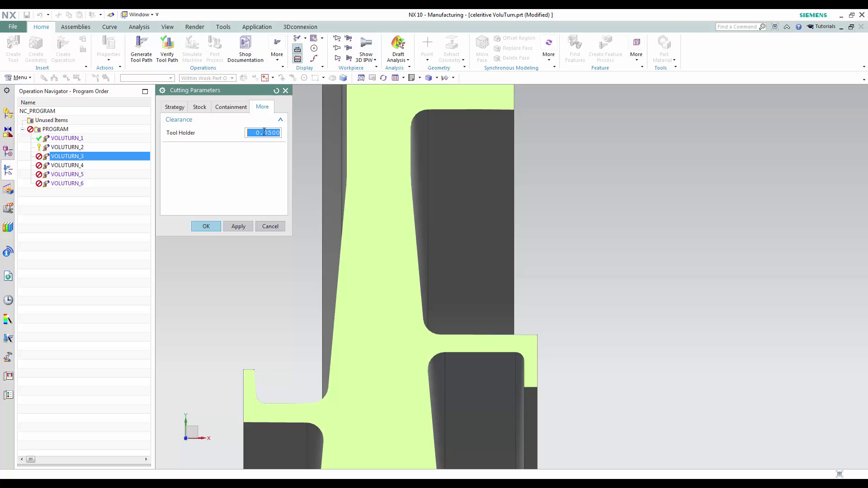
left_click(207, 228)
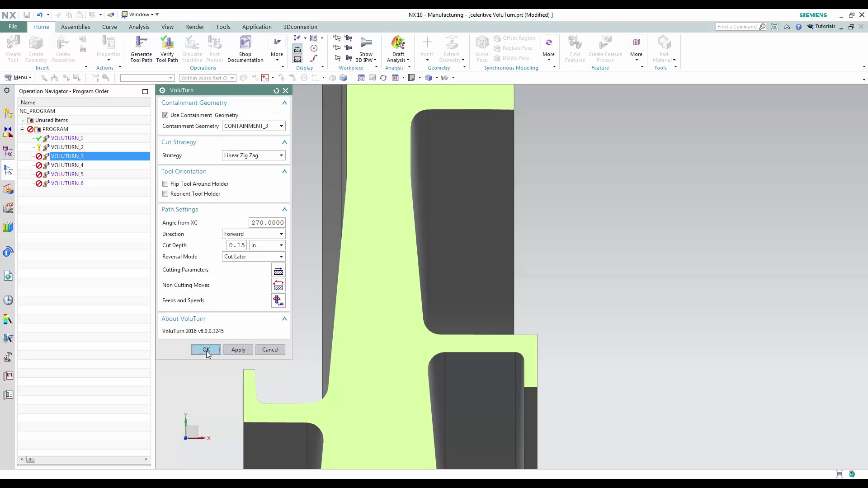
Accept the VoluTurn parameters, generate VOLUTURN_3's new collision-checked toolpath, and start its verification
left_click(206, 350)
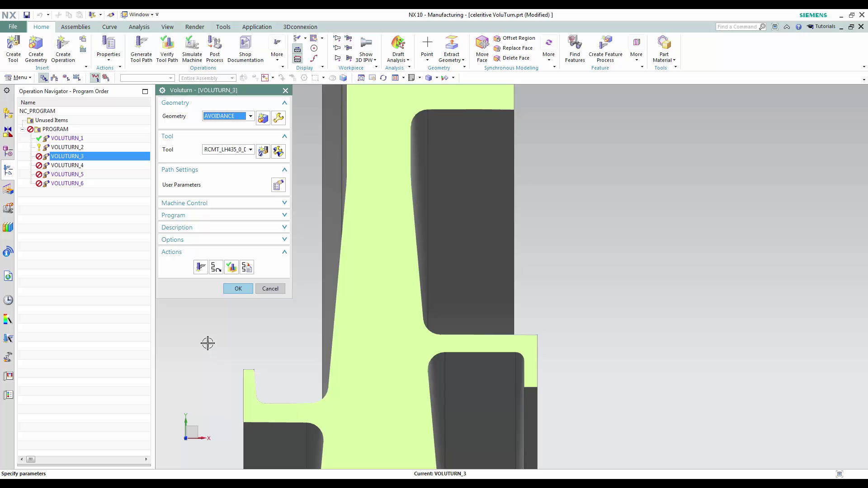
left_click(201, 268)
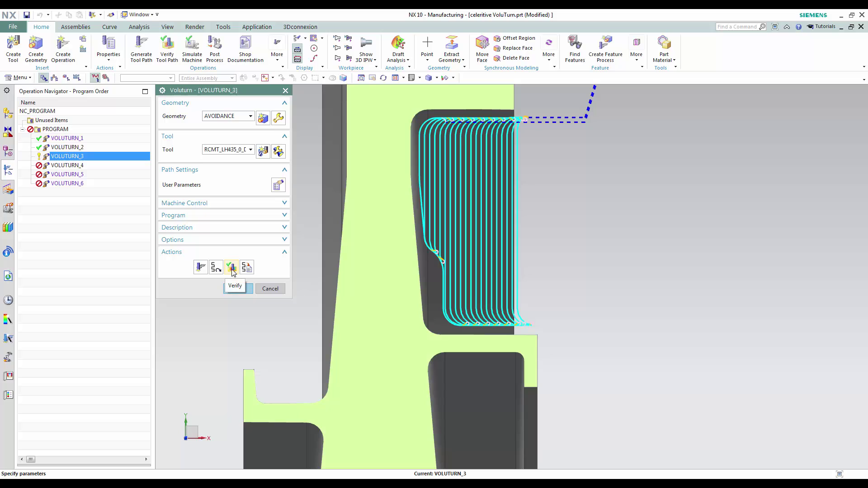
left_click(233, 269)
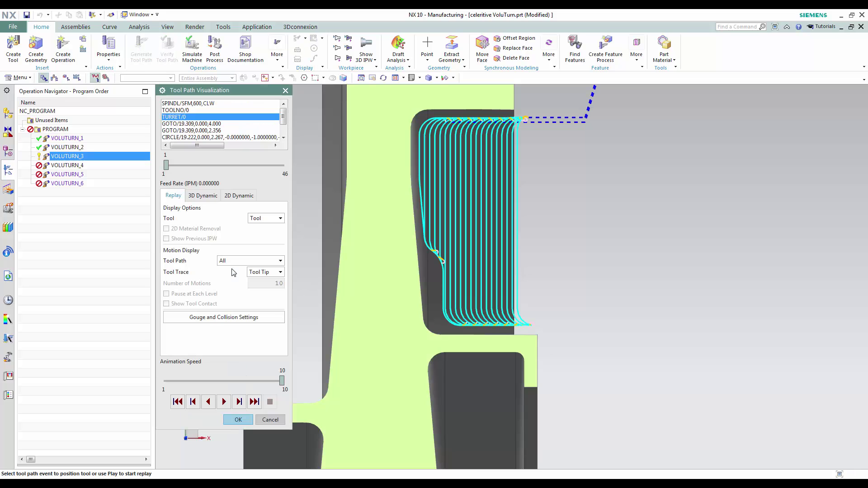
Play the replay from event 21 with the full tool Assembly at animation speed 3
left_click(280, 219)
left_click(263, 259)
left_click(449, 268)
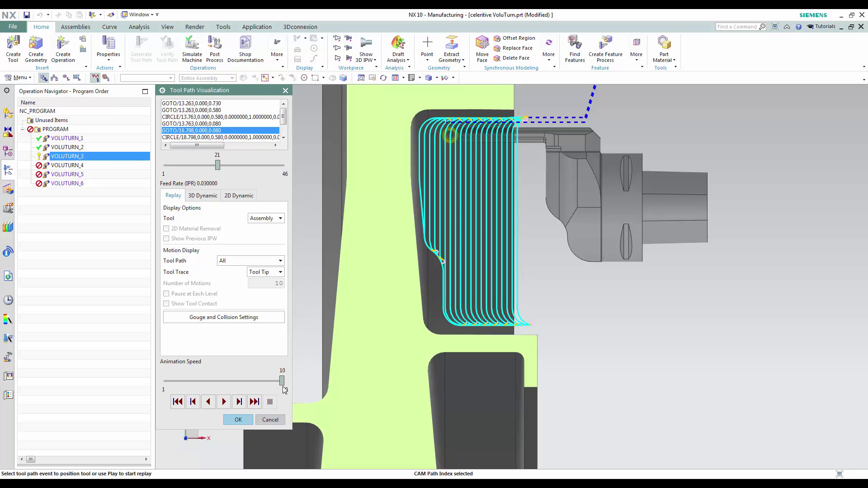
left_click_drag(282, 382, 180, 382)
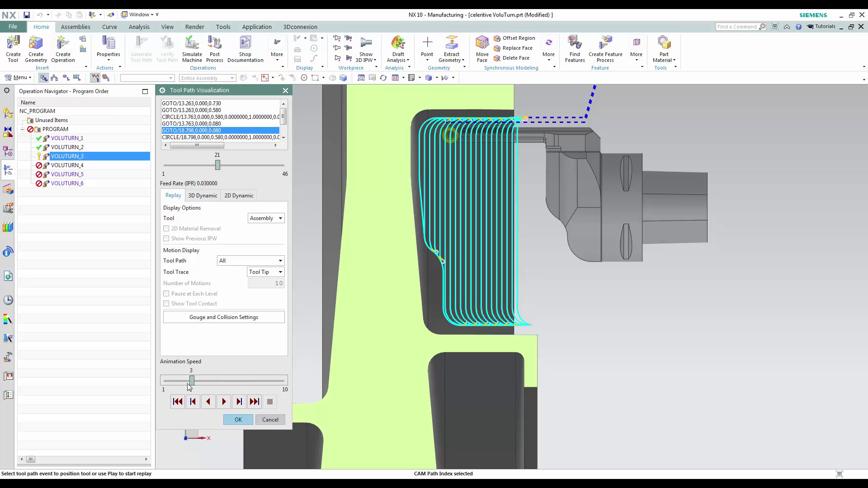
left_click(223, 402)
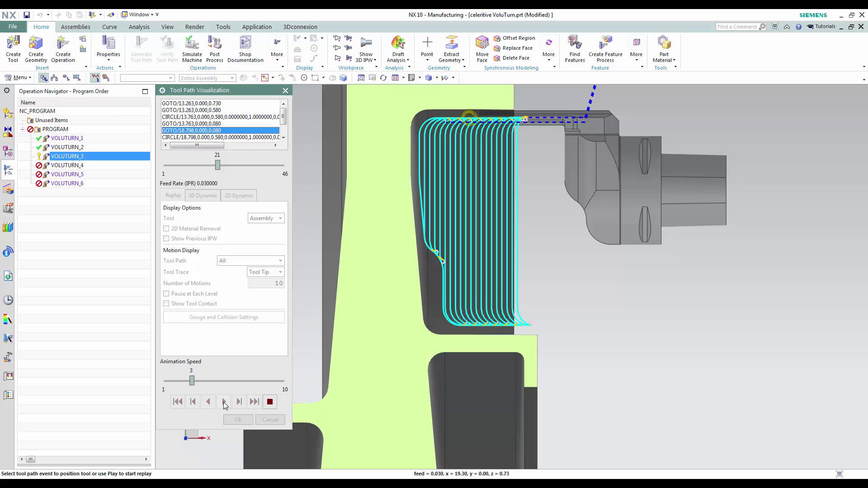